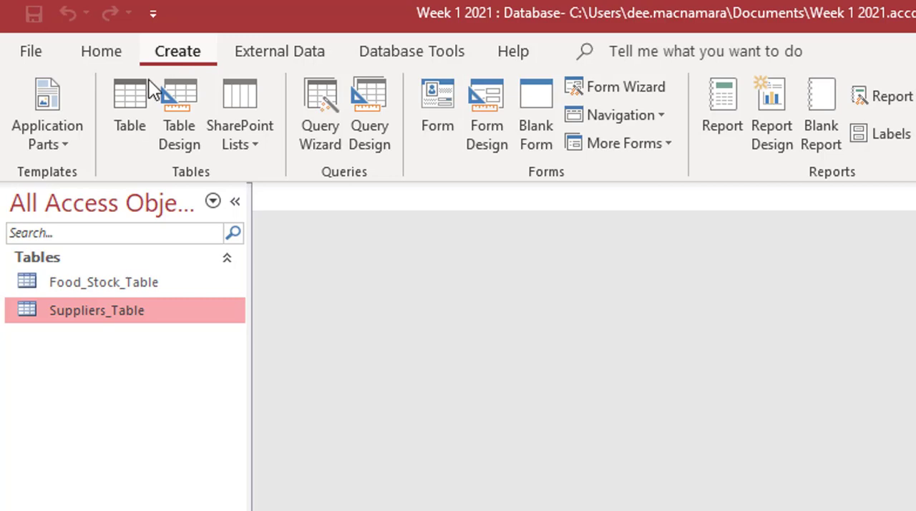
Design a new table with fields Storage_Area, Temerature_Average, Location and Manager_Responsible, and make Storage_Area the primary key
click(186, 94)
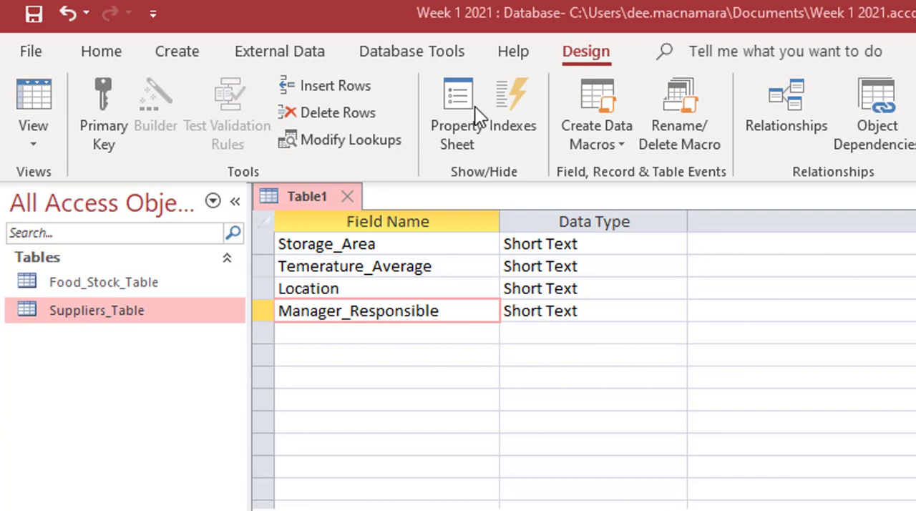
click(431, 243)
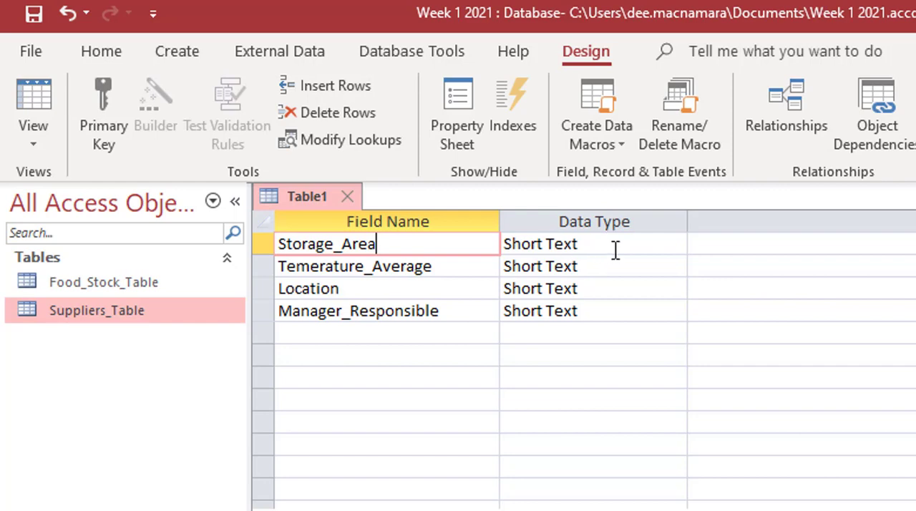
click(101, 89)
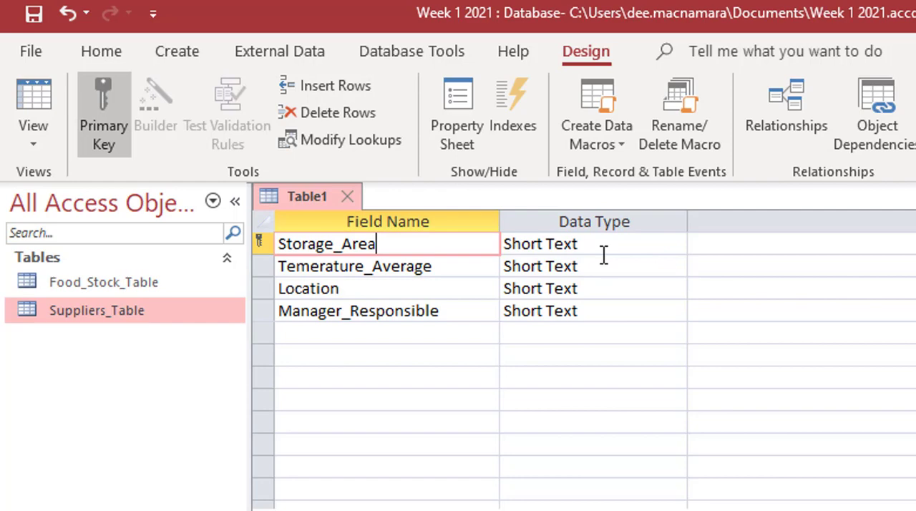
Set the data type of the Temerature_Average field to Number
click(381, 267)
click(653, 265)
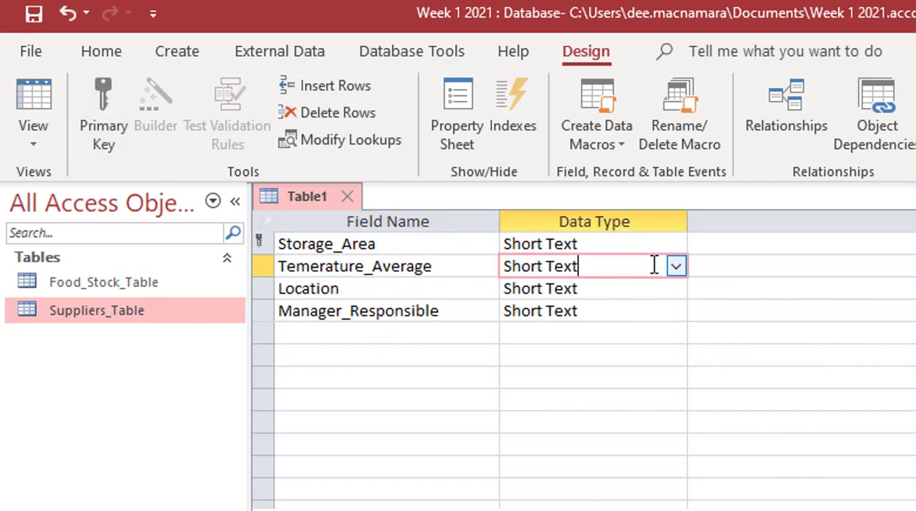
click(676, 266)
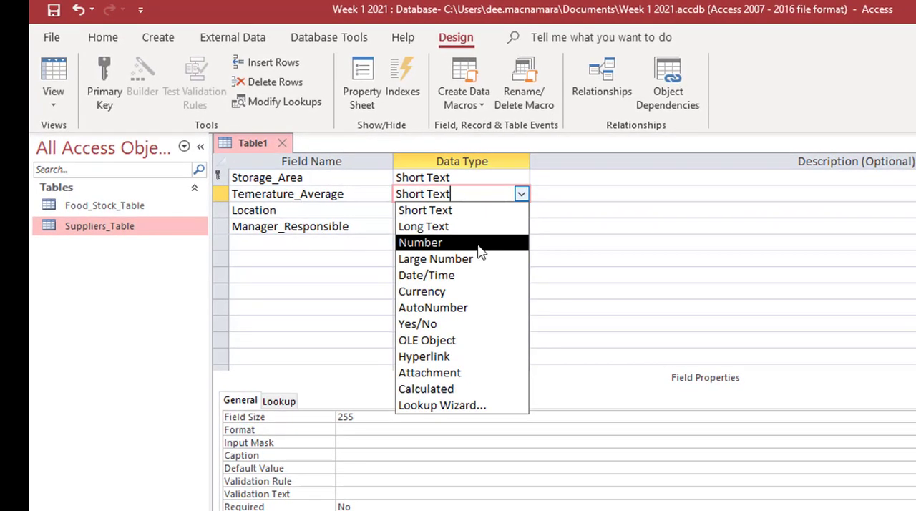
click(479, 244)
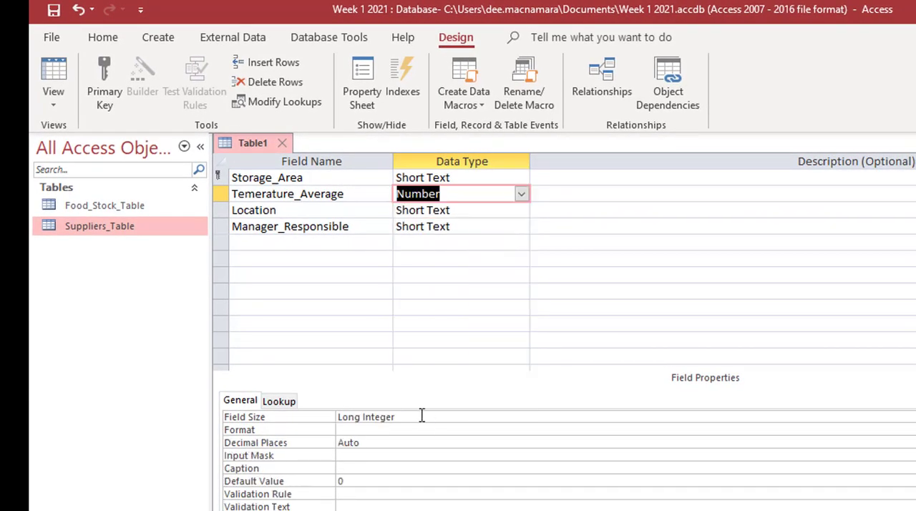
click(317, 212)
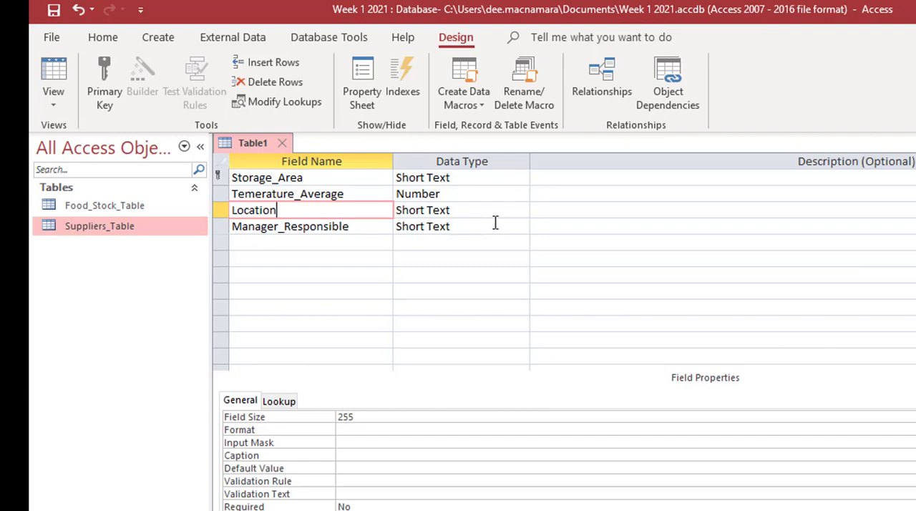
Save the new table as Storage_Table and show it in Datasheet view
click(53, 76)
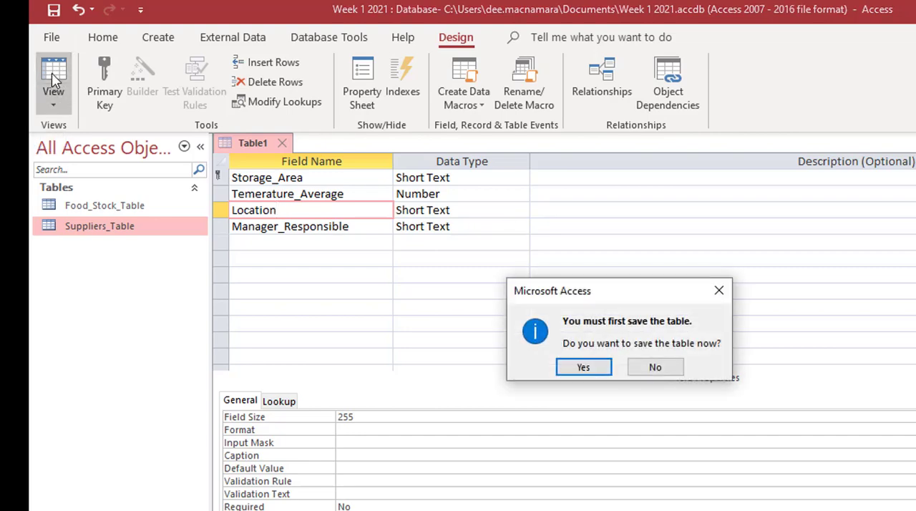
click(583, 367)
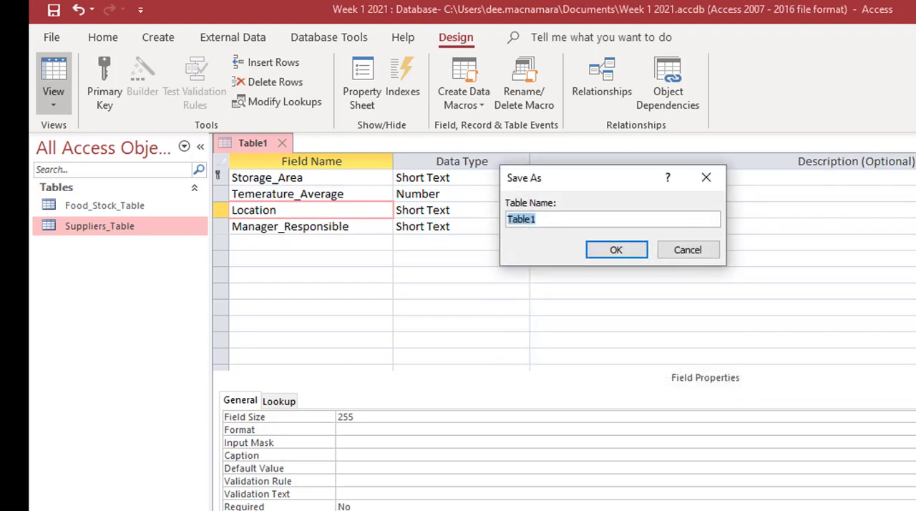
text(Storage_Table)
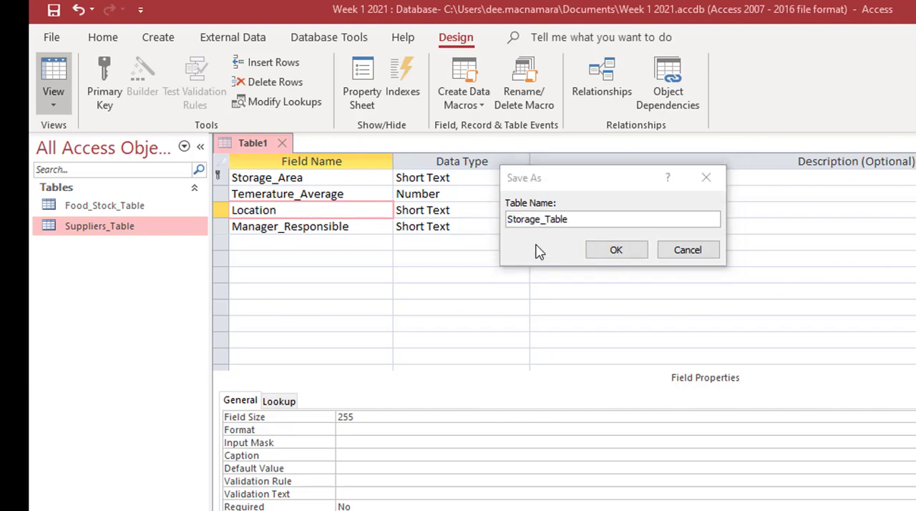
click(612, 251)
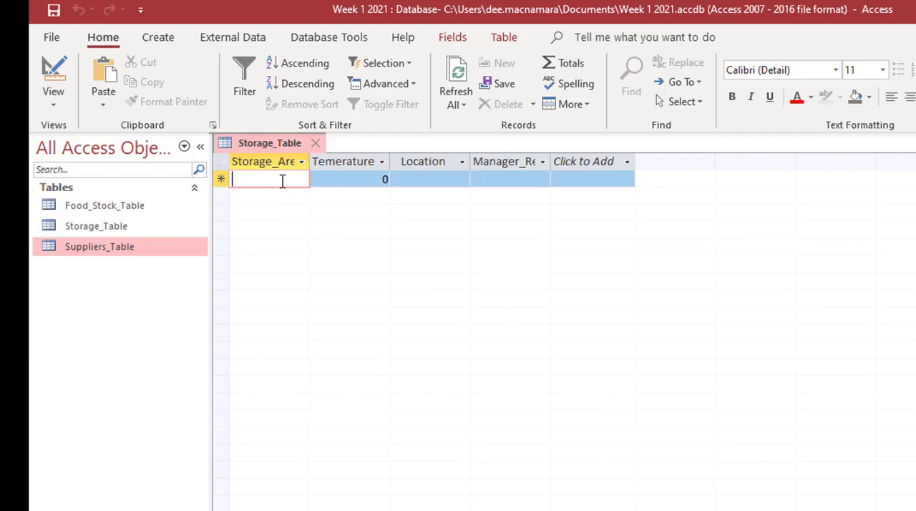
Enter records dry (12, Basement), fridge (5, Main Kitchen) and veg (10, Main Kitchen) with each manager's name, and close the table
text(dry)
key(Tab)
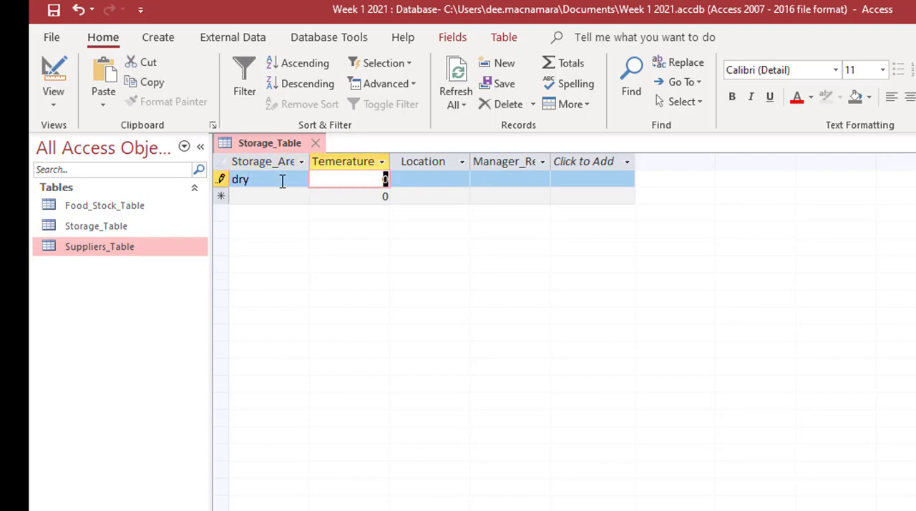
text(12)
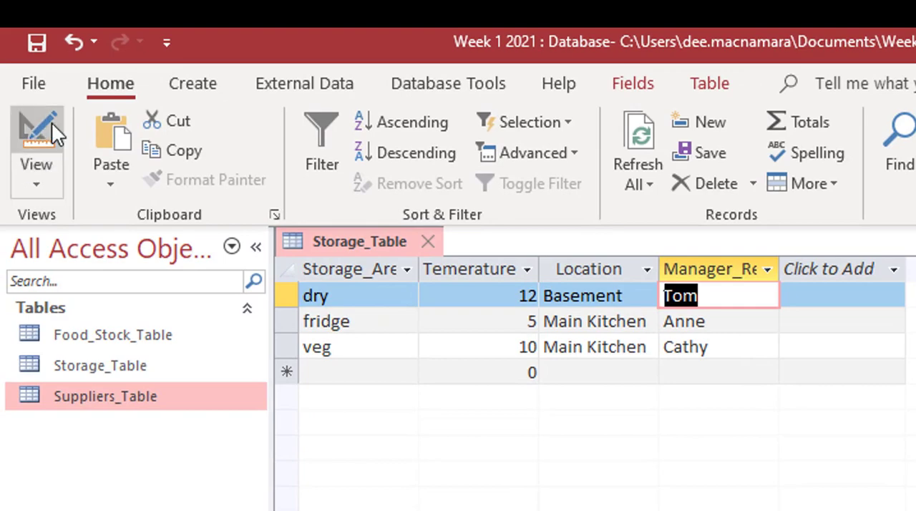
click(37, 140)
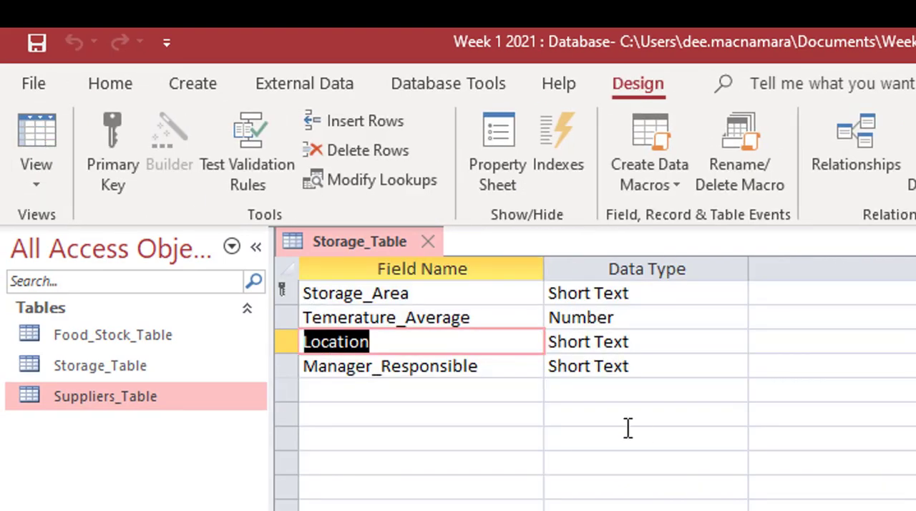
click(426, 243)
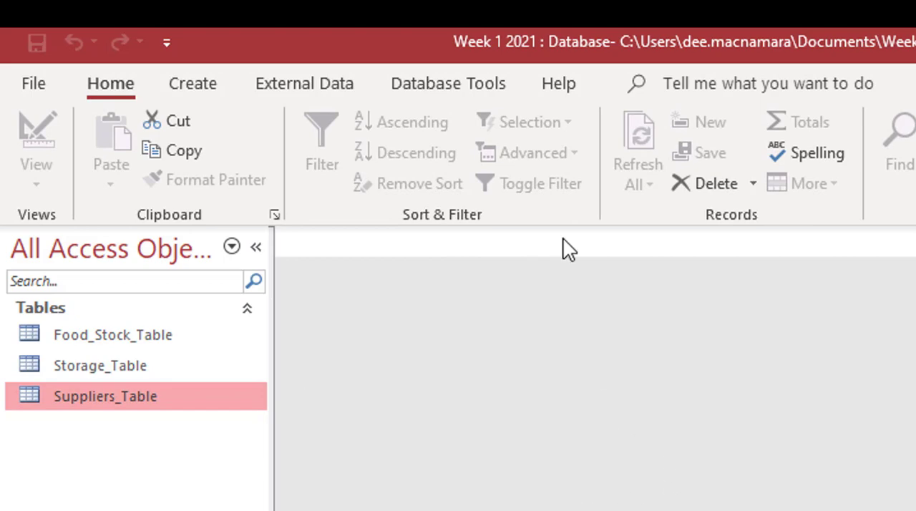
Open the database relationships, add Storage_Table to the diagram and place it below Suppliers_Table
click(451, 82)
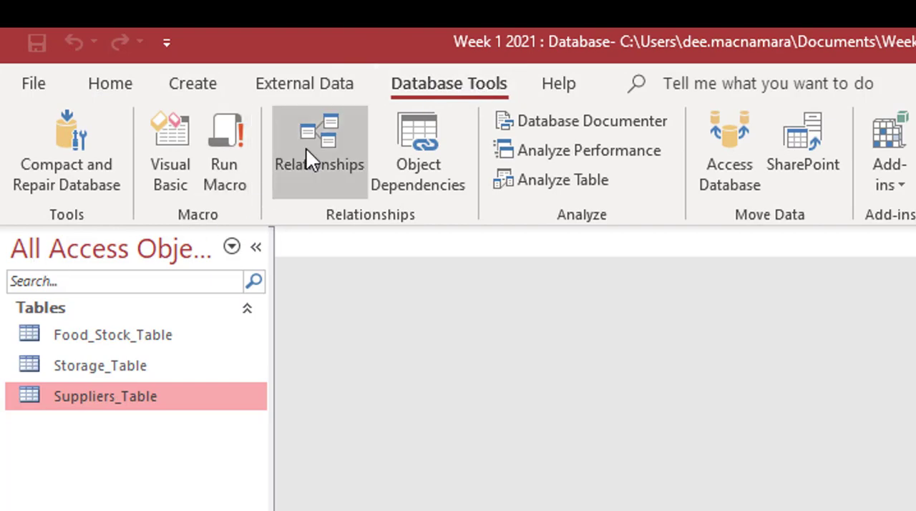
click(330, 140)
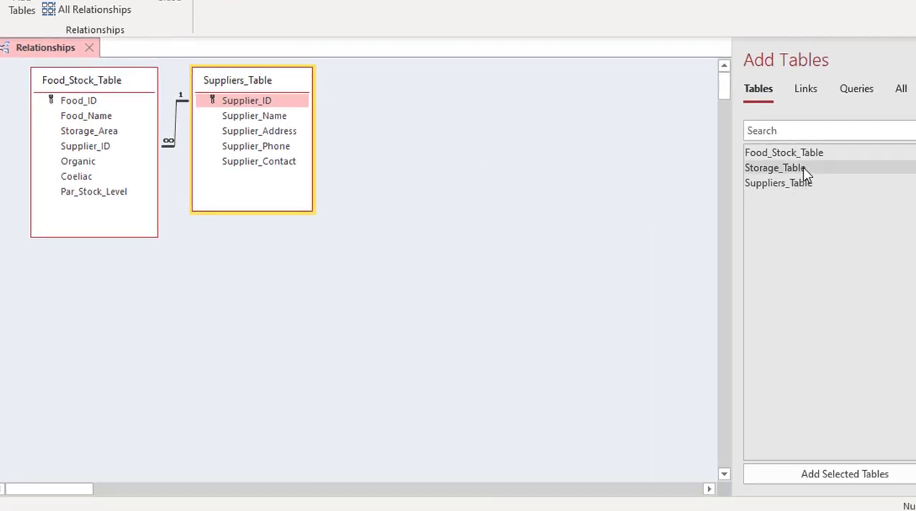
click(804, 174)
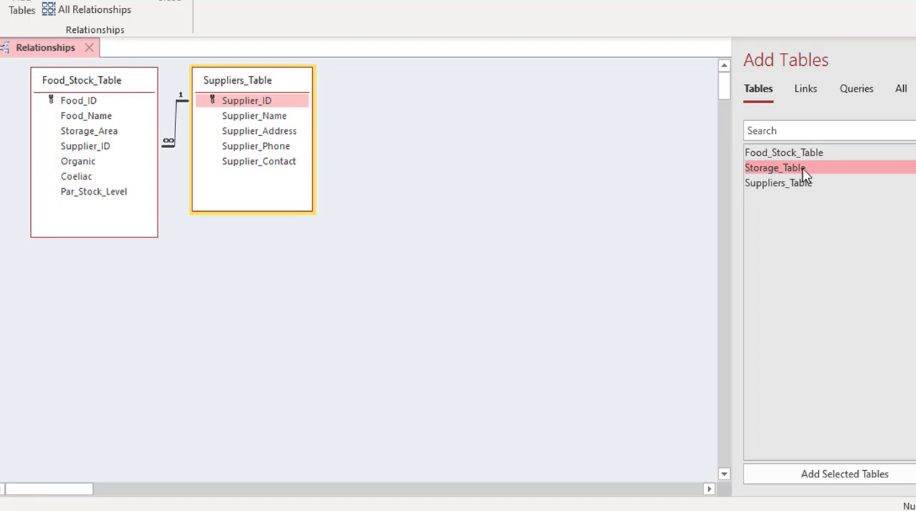
click(878, 476)
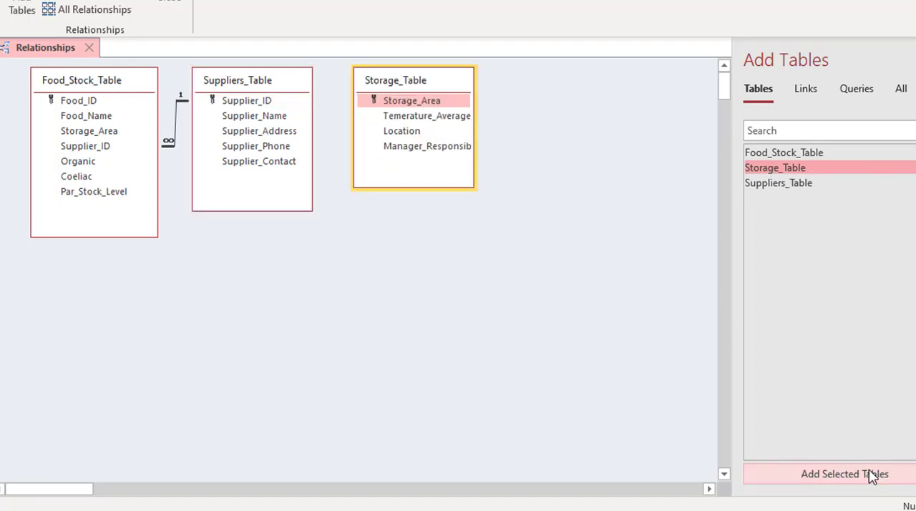
drag(428, 84, 247, 249)
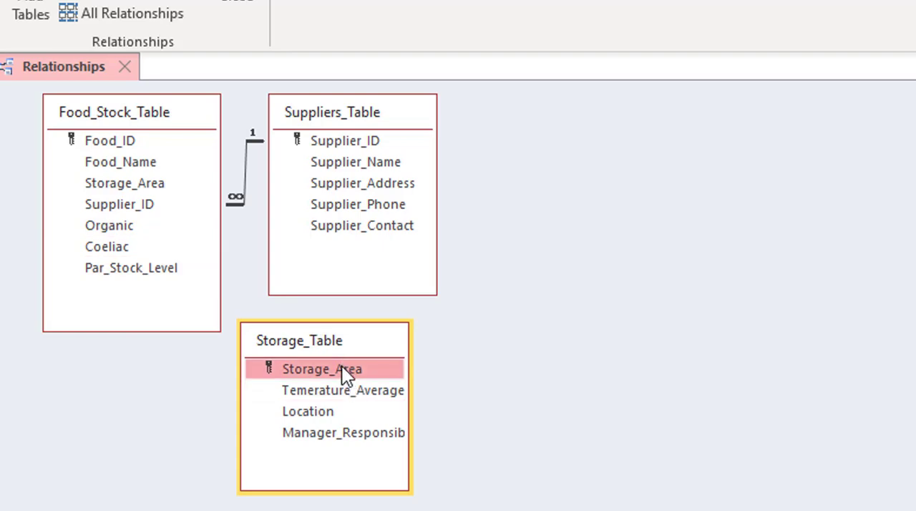
Create a relationship from Storage_Area in Storage_Table to Storage_Area in Food_Stock_Table, enforcing referential integrity
drag(342, 365, 147, 180)
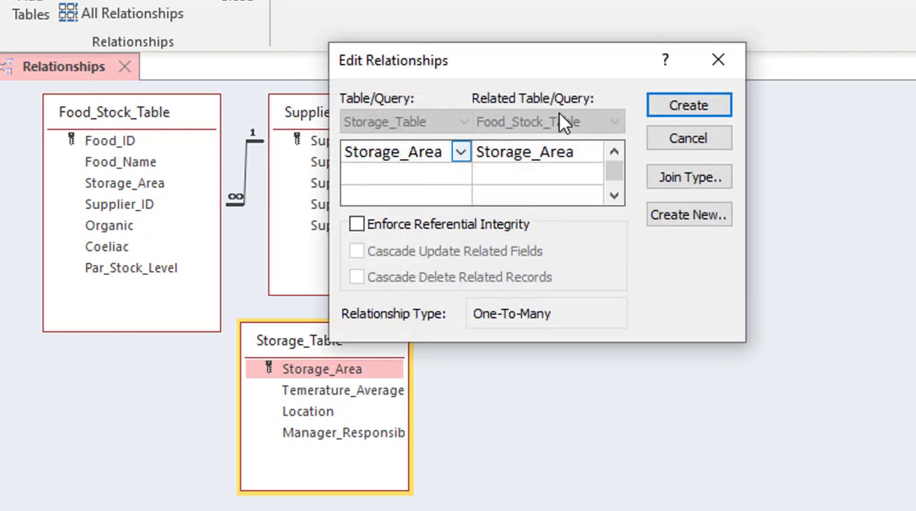
click(397, 227)
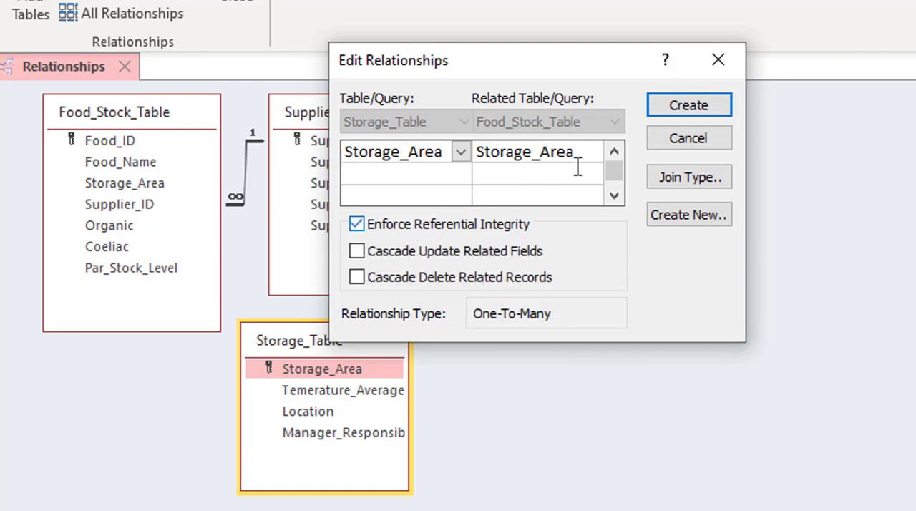
click(683, 111)
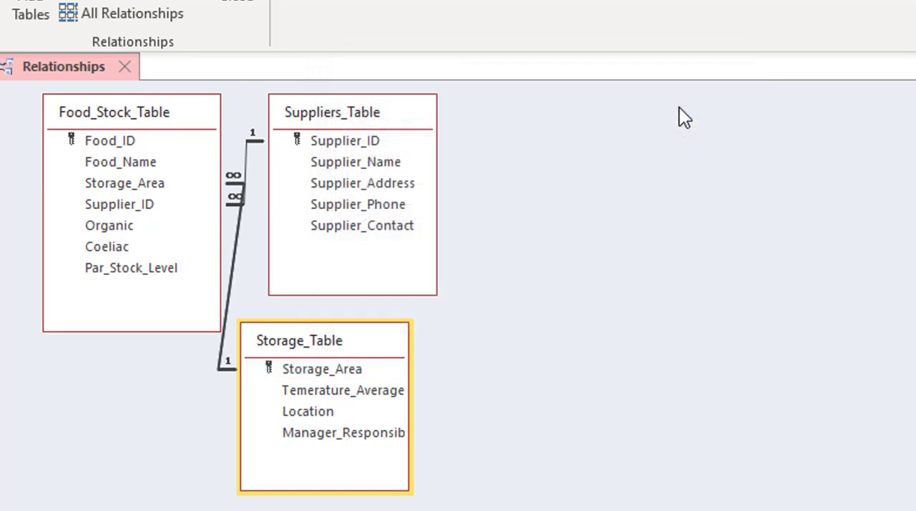
Arrange the diagram in the order Storage_Table, Food_Stock_Table, Suppliers_Table, and close it with the layout saved
drag(312, 343, 35, 468)
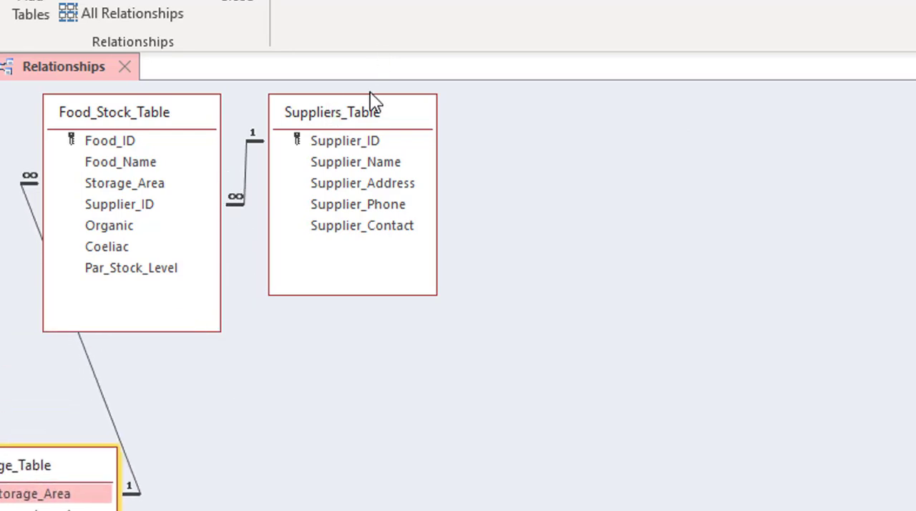
drag(361, 112, 521, 122)
drag(197, 118, 280, 117)
drag(65, 465, 84, 280)
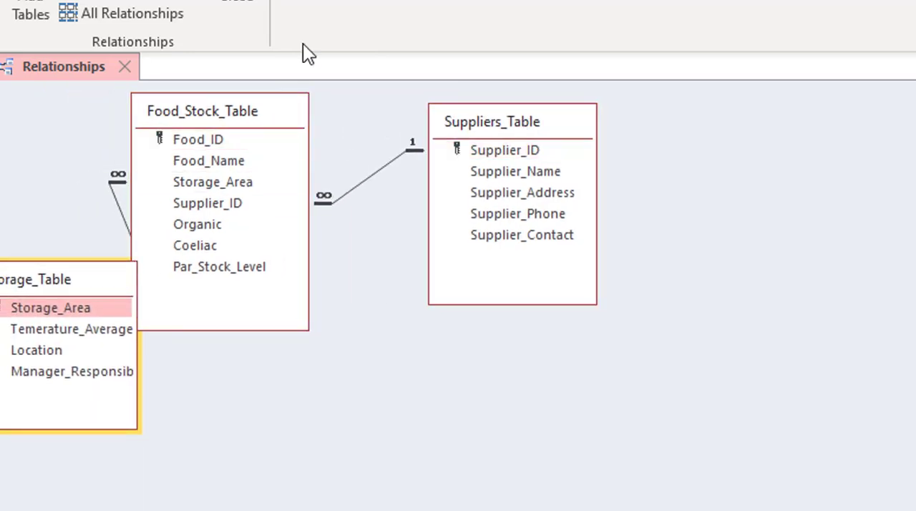
drag(226, 115, 284, 104)
drag(79, 275, 101, 103)
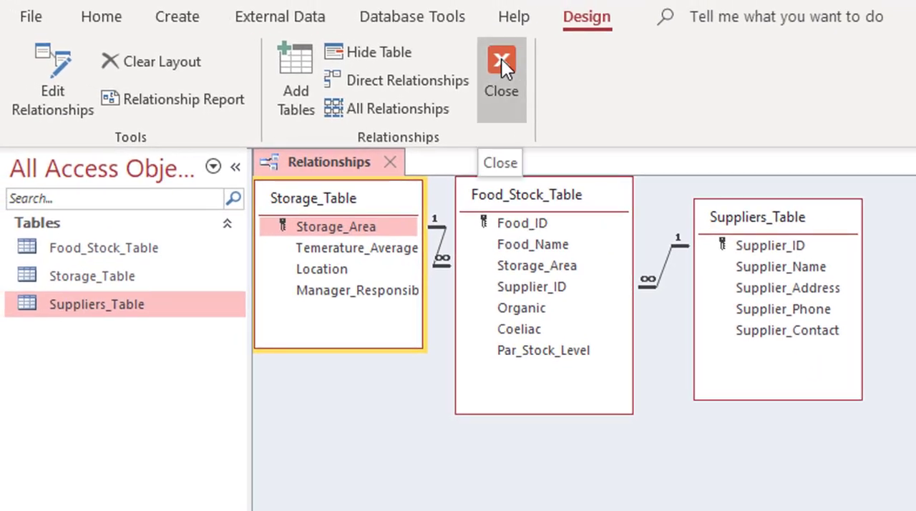
click(501, 60)
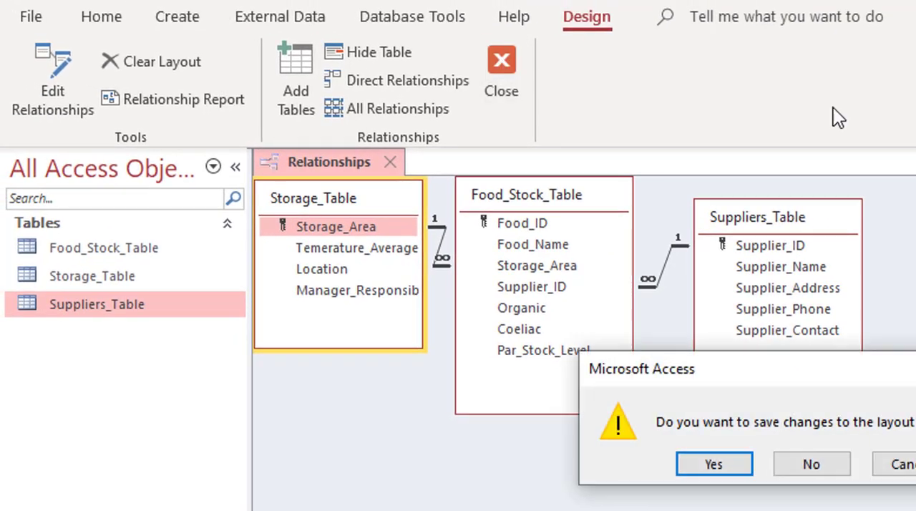
click(749, 465)
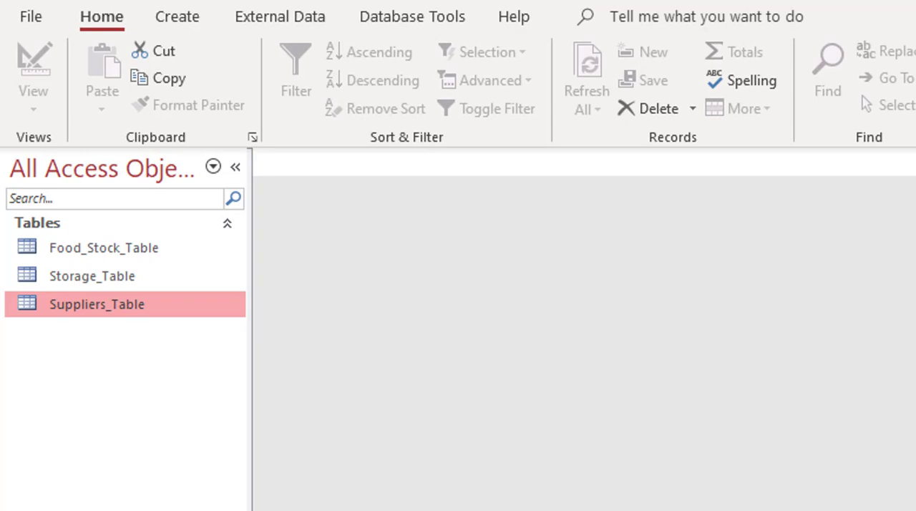